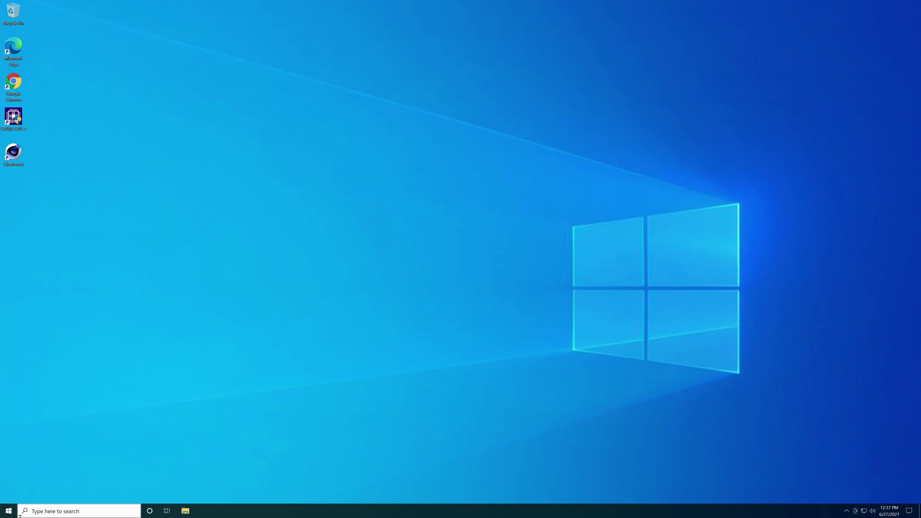
Restart Windows 10 from the Start menu's power options to boot into the BIOS M.I.T. menu.
left_click(6, 512)
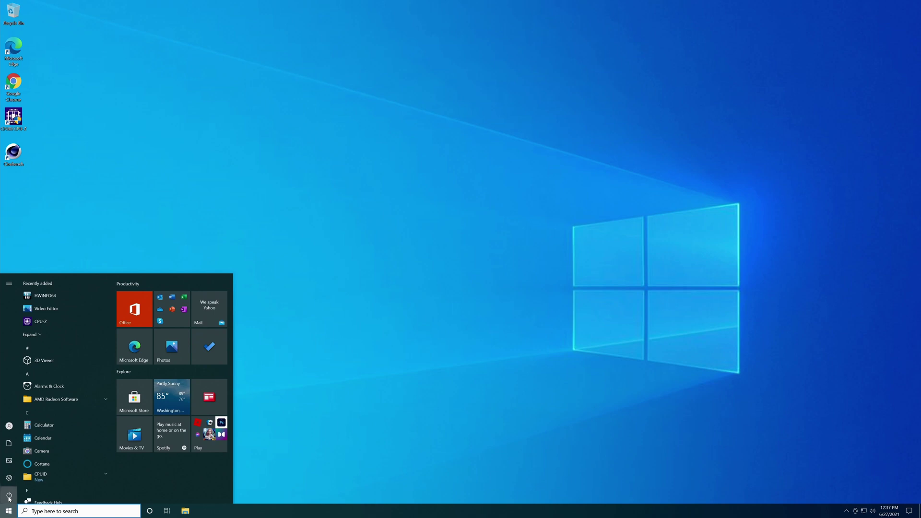
left_click(9, 497)
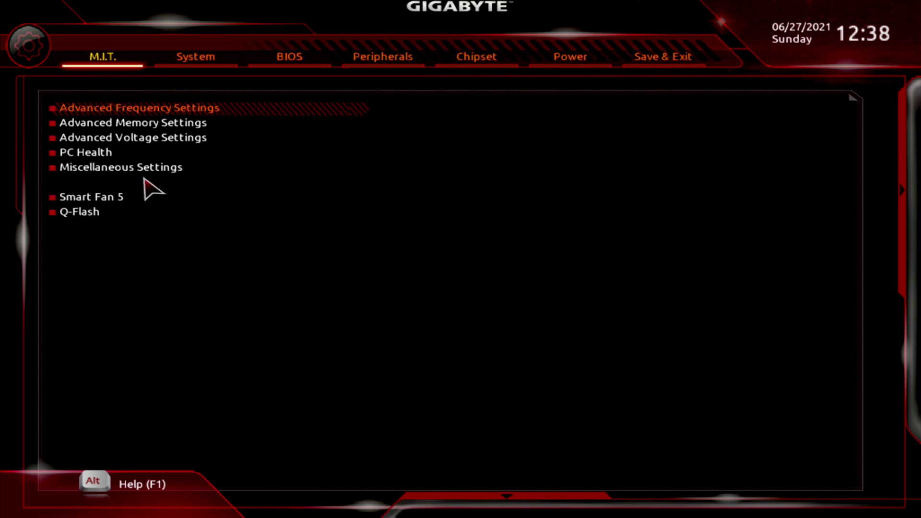
key("Down")
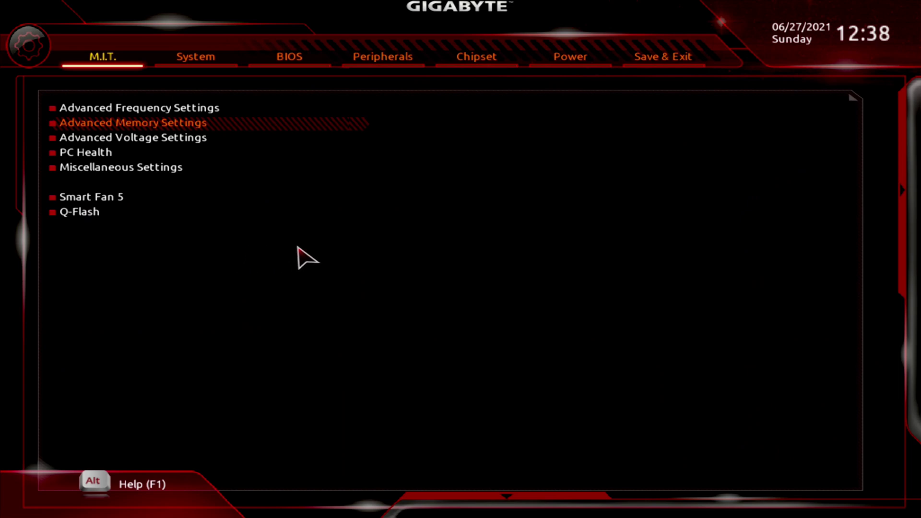
mouse_move(909, 249)
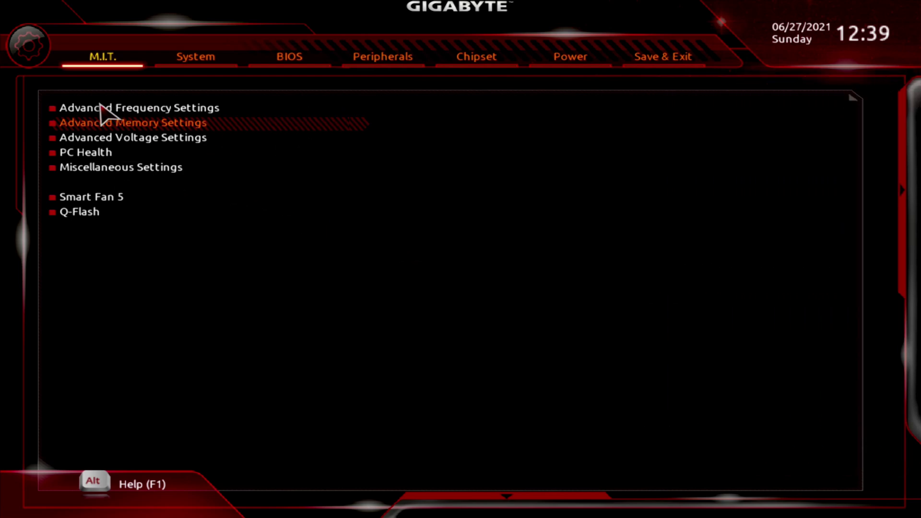
Set CPU Clock Ratio to 37.00 (3.70GHz) in Advanced Frequency Settings and return to M.I.T.
double_click(195, 107)
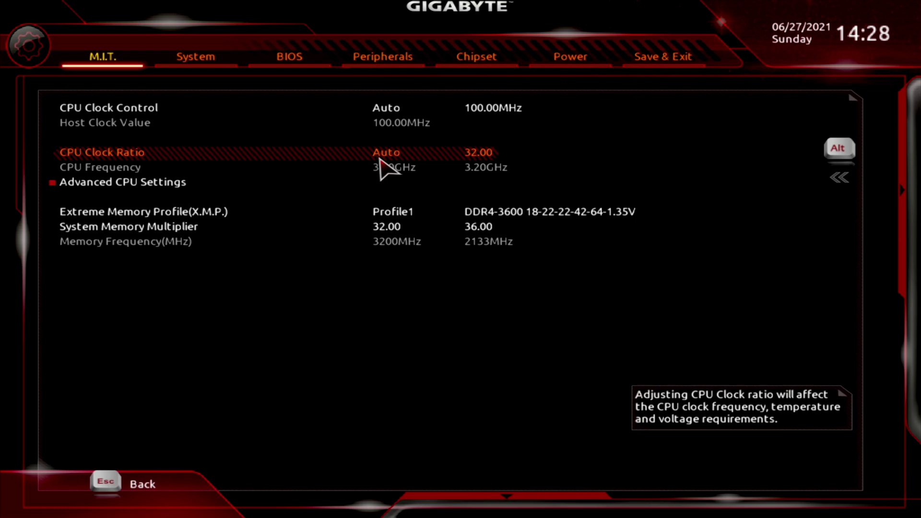
type("37")
key("Return")
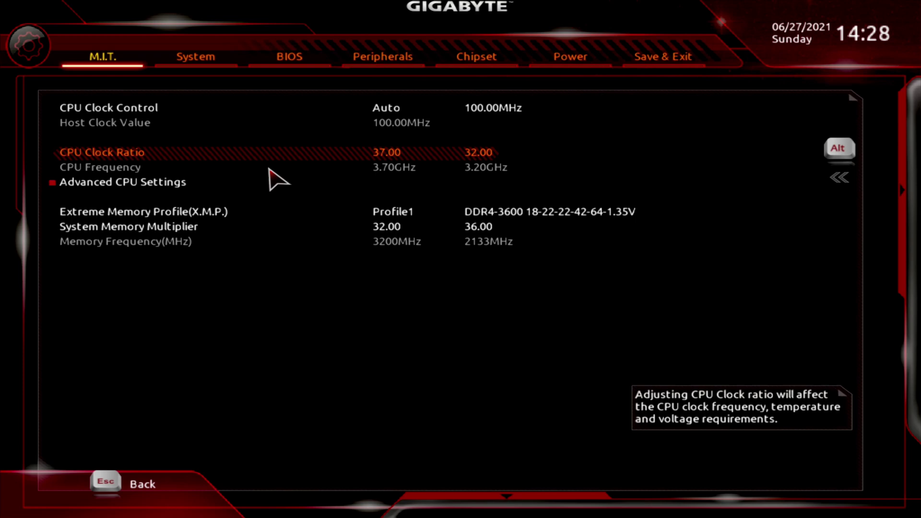
key("Escape")
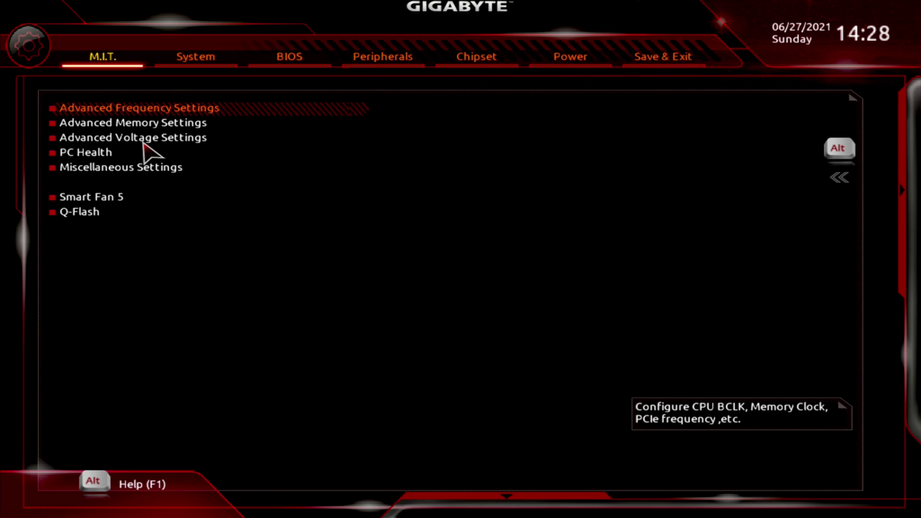
Set CPU Vcore and VCORE SOC both to 1.35000V in Advanced Voltage Settings.
left_click(178, 140)
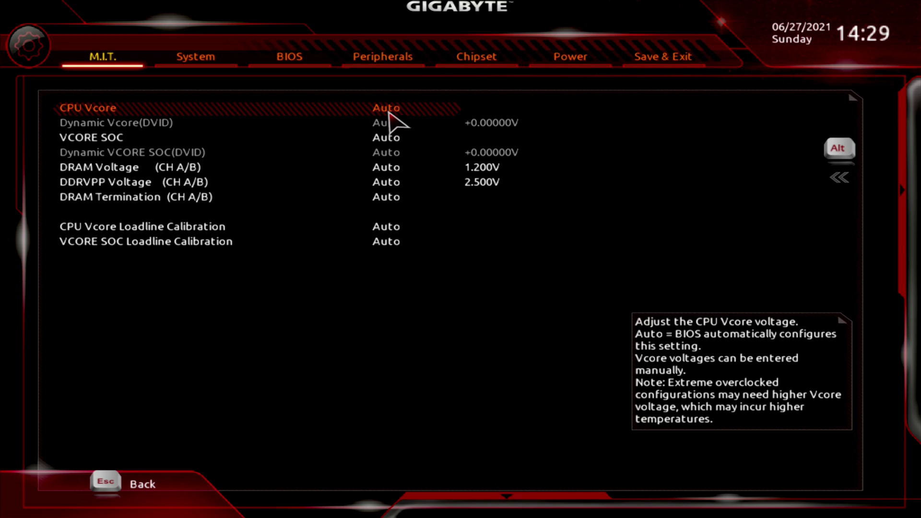
type("1.35")
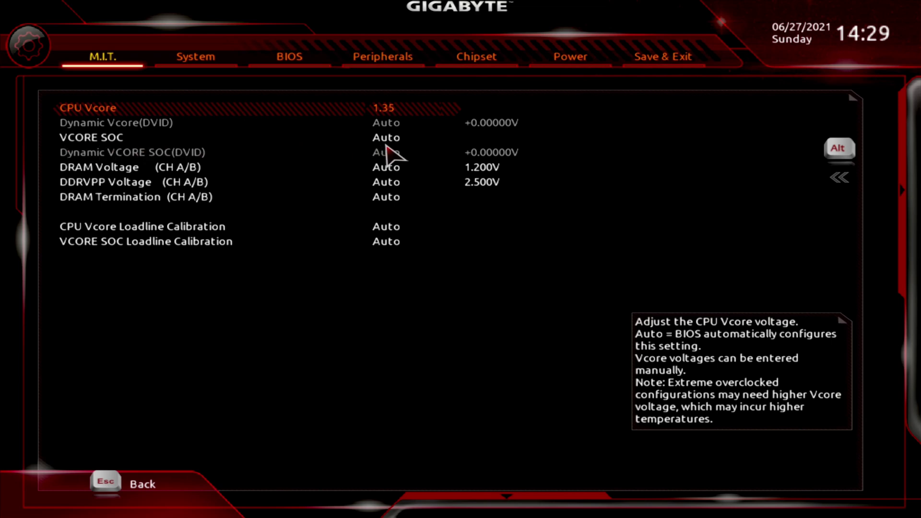
left_click(387, 142)
type("1.35")
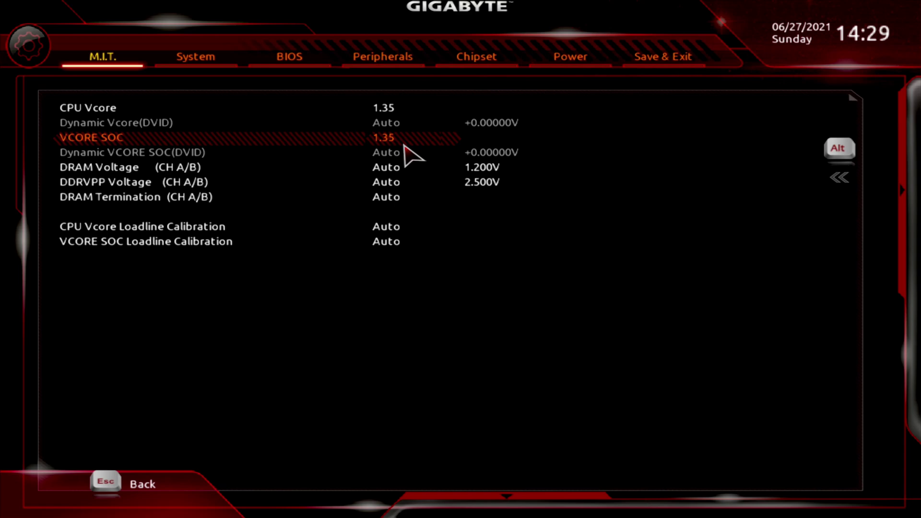
key("Return")
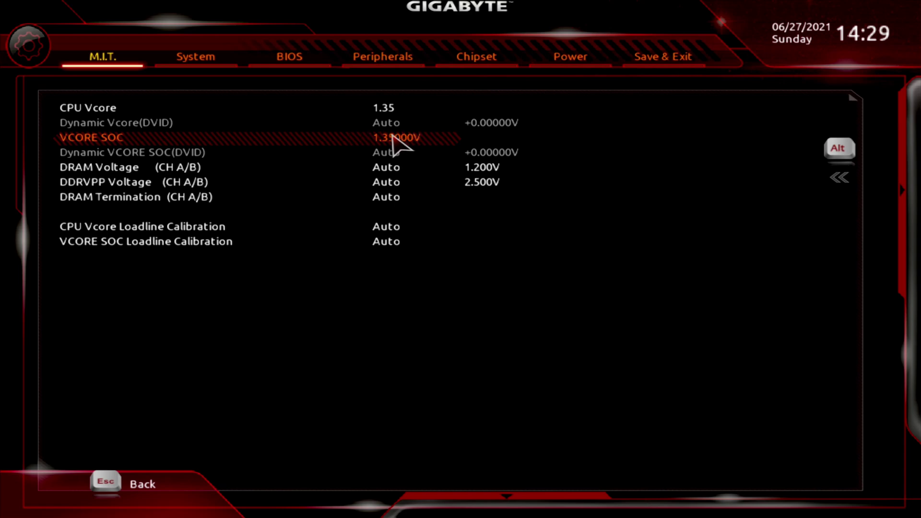
left_click(385, 111)
key("Return")
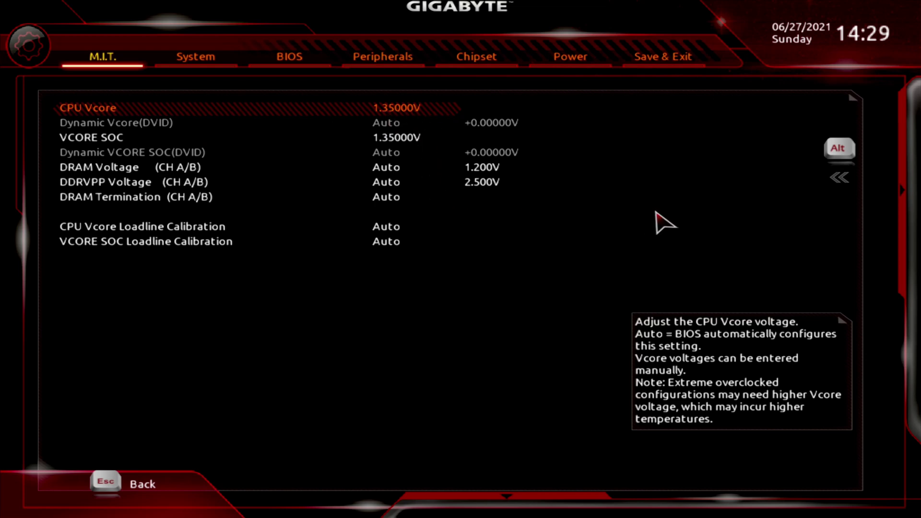
Save the 37.00 ratio and 1.35V voltages with Save & Exit Setup and confirm the reset.
left_click(660, 66)
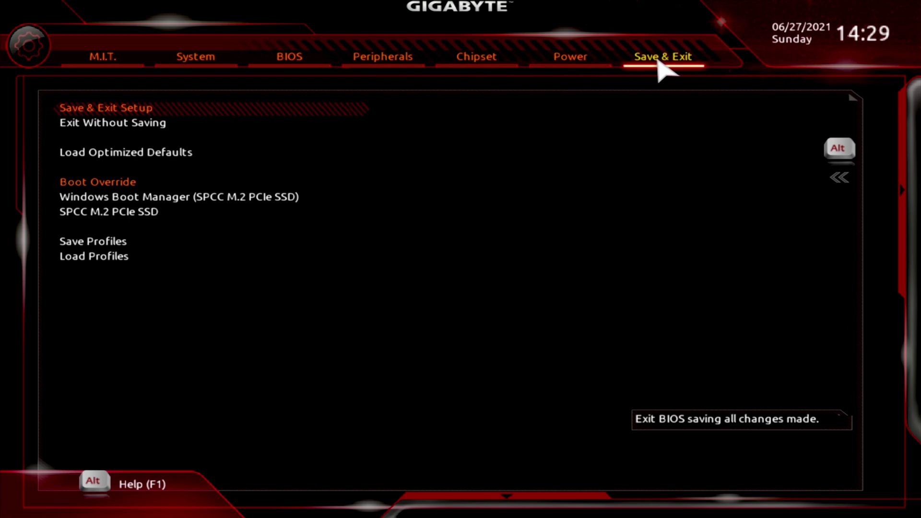
left_click(114, 108)
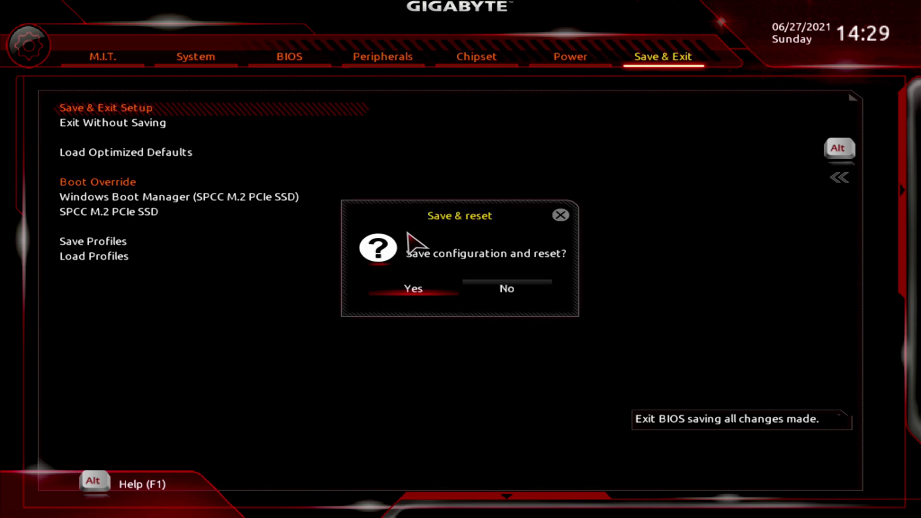
left_click(420, 287)
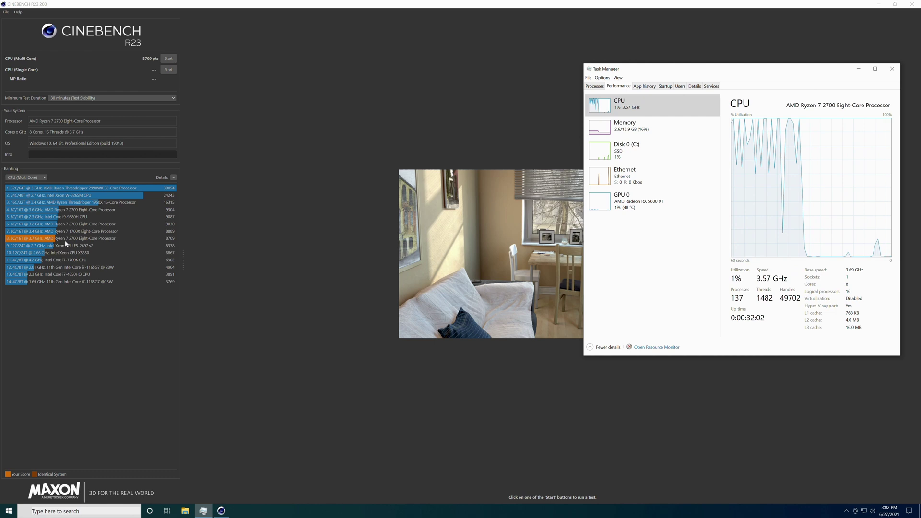
Close Task Manager after reviewing Cinebench R23's 8709-pt multi-core score.
mouse_move(67, 241)
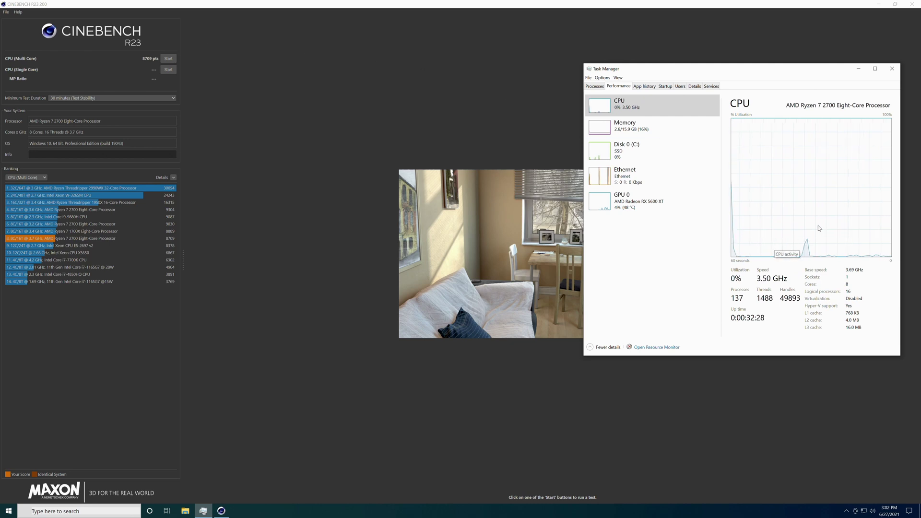
left_click(892, 69)
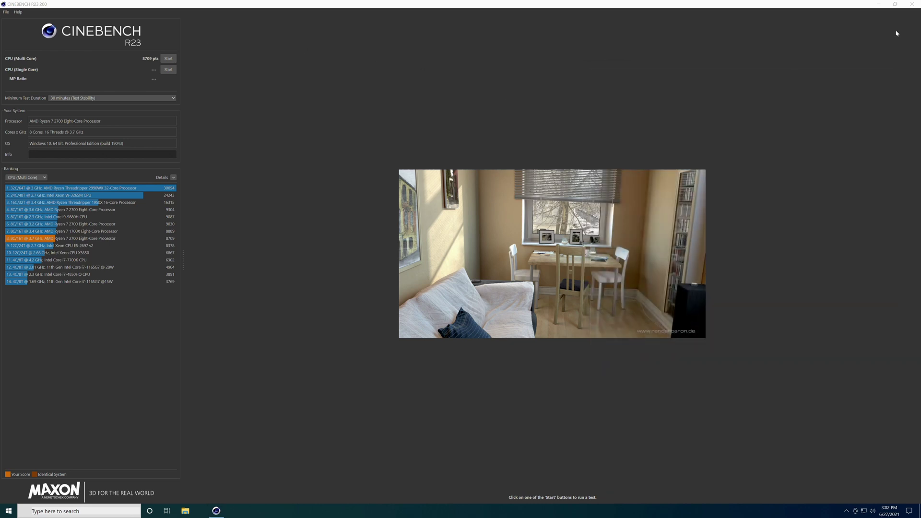
Close Cinebench R23 and restart Windows 10 to get back into the BIOS.
left_click(914, 4)
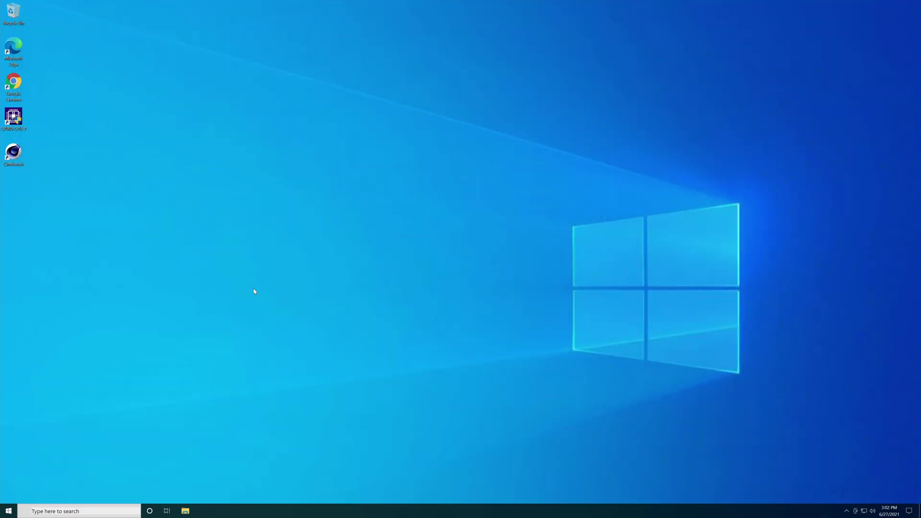
left_click(9, 511)
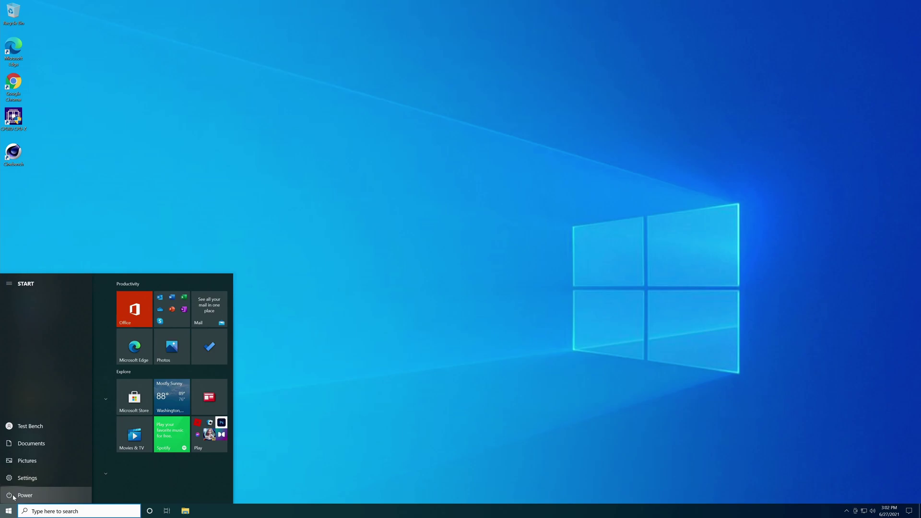
left_click(10, 496)
left_click(14, 478)
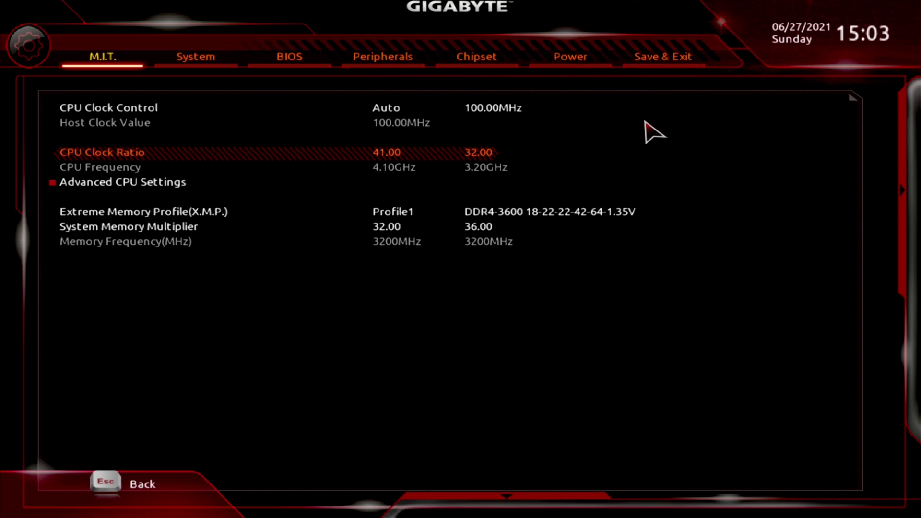
Save the 41.00 (4.10GHz) clock ratio with Save & Exit Setup and confirm the reset.
left_click(650, 62)
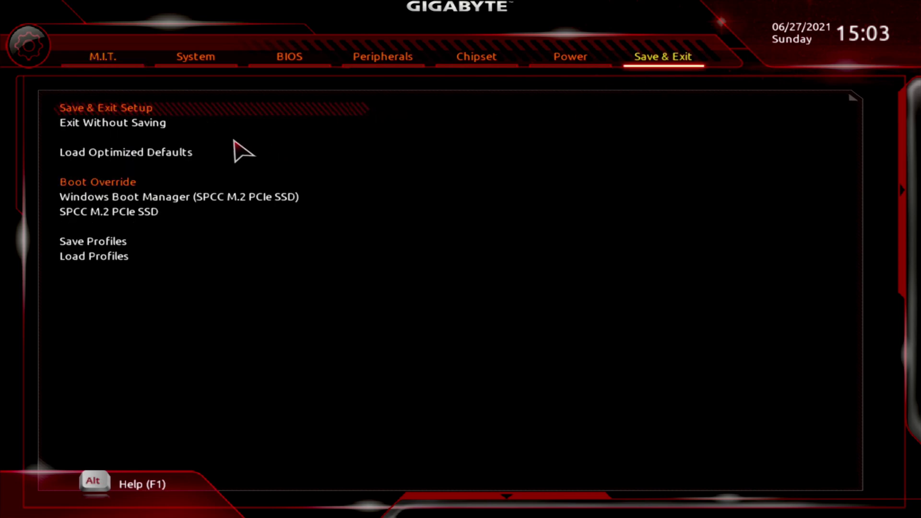
left_click(143, 113)
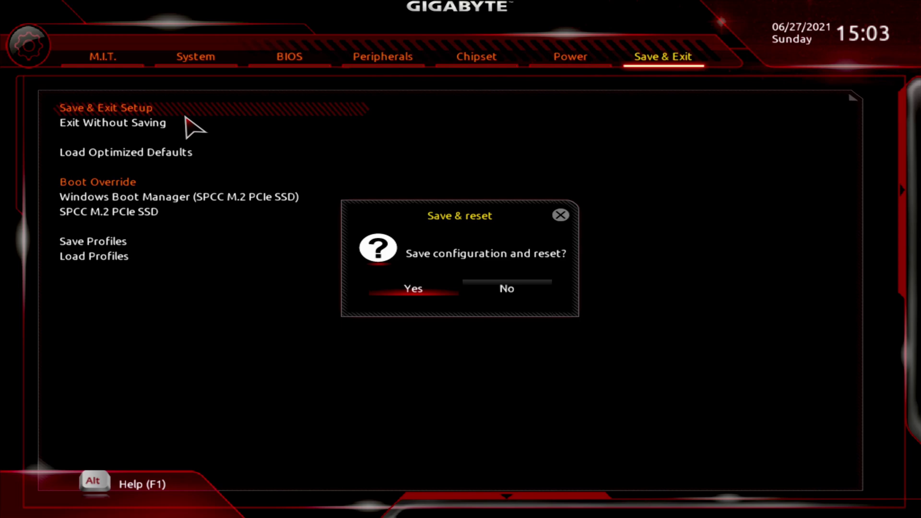
left_click(408, 291)
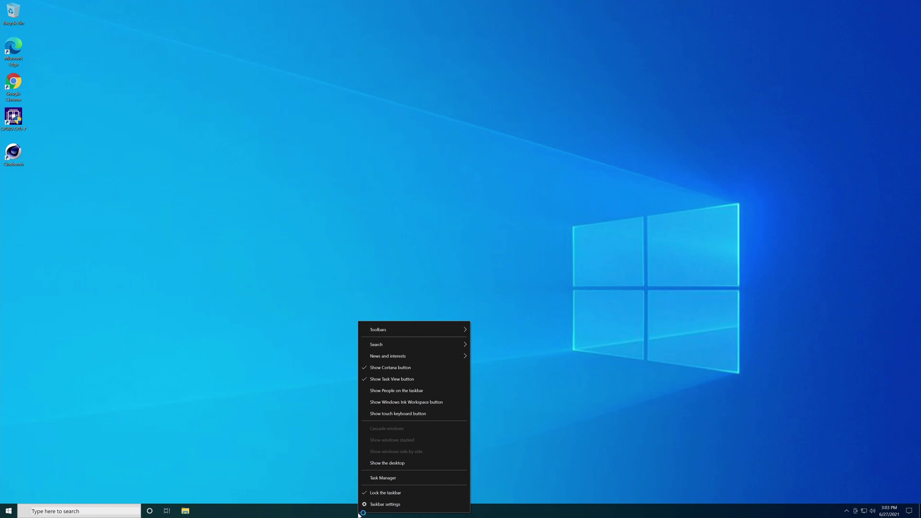
View the Ryzen 7 2700's CPU performance in Task Manager, then launch Cinebench R23.
left_click(382, 478)
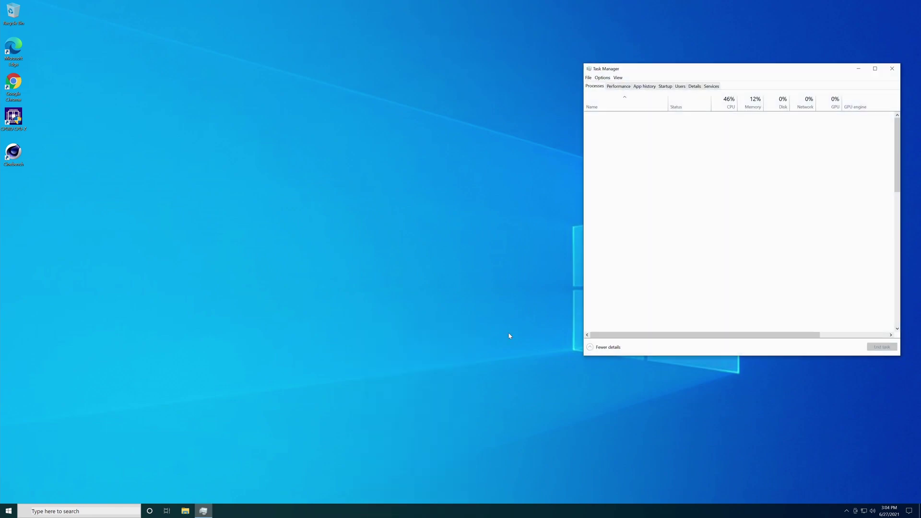
left_click(618, 86)
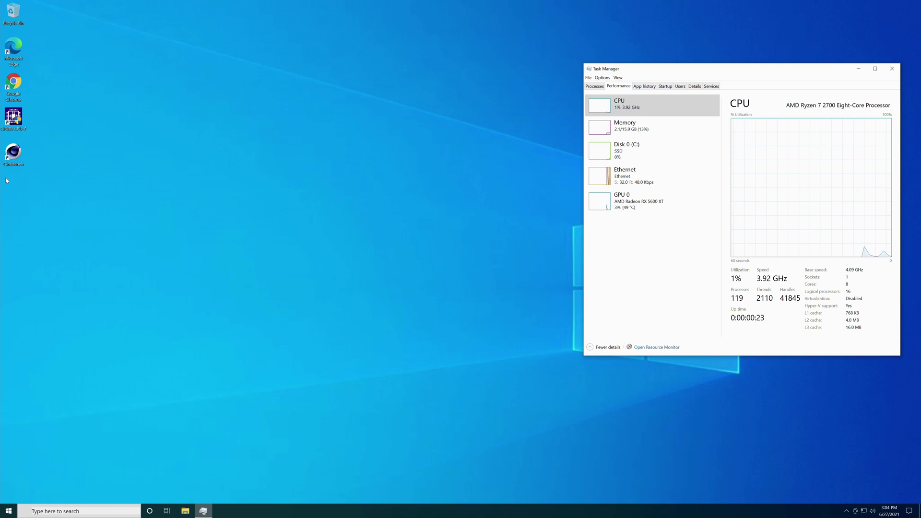
double_click(13, 155)
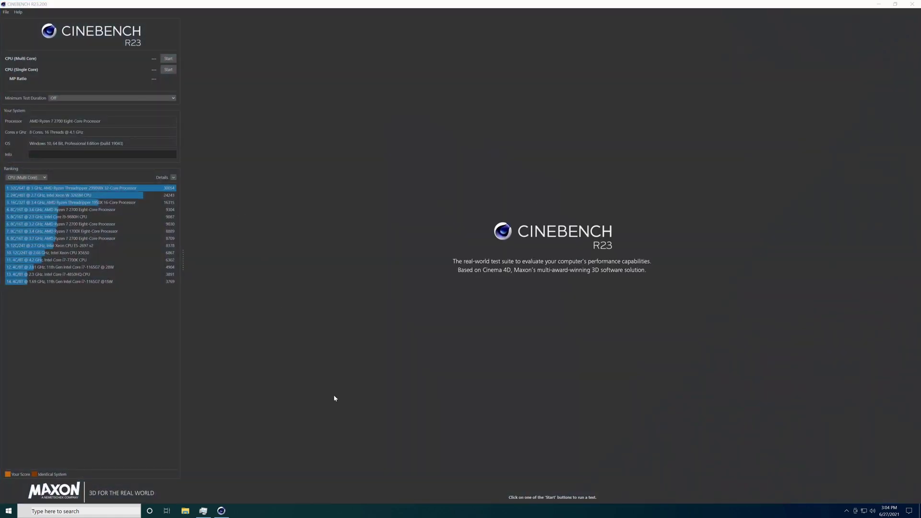
Set a 30-minute minimum test duration, start the multi-core run, and bring up Task Manager.
left_click(93, 99)
left_click(89, 122)
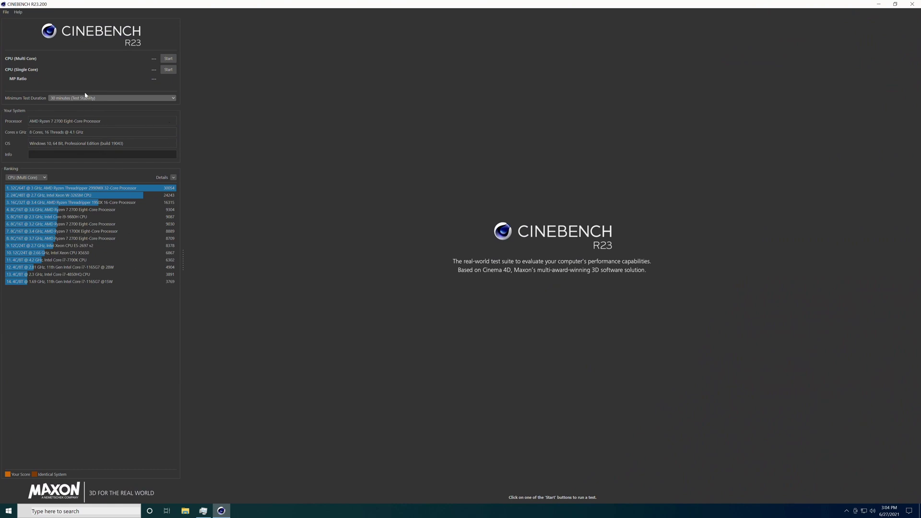
left_click(169, 59)
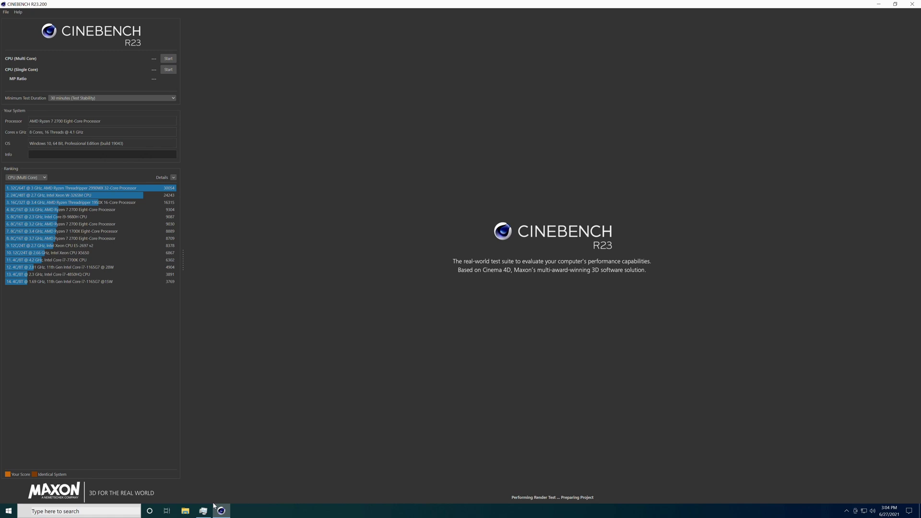
mouse_move(207, 512)
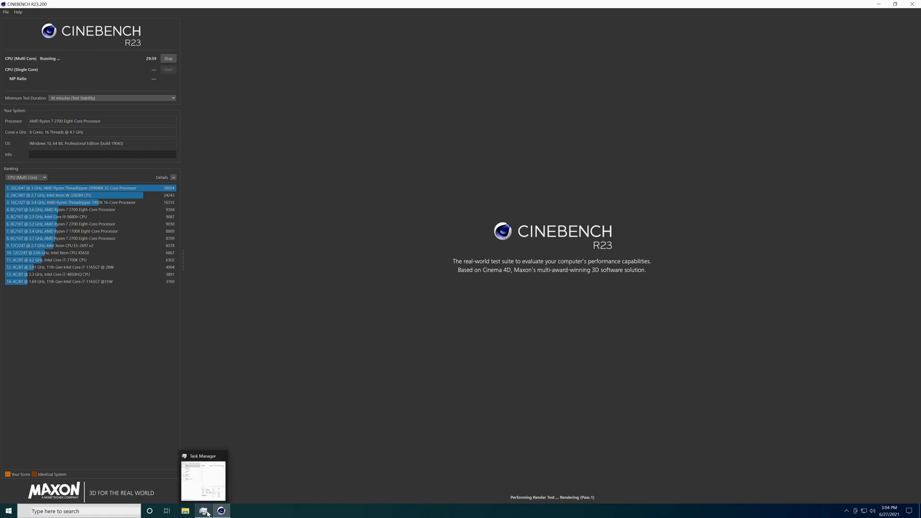
left_click(208, 513)
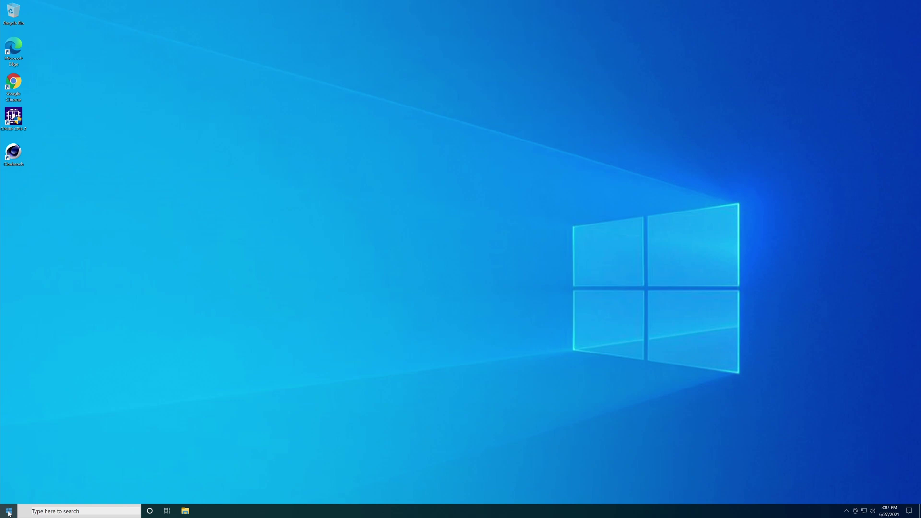
Restart Windows 10 from the Start menu's power options, retrying once, to reach the BIOS.
left_click(9, 514)
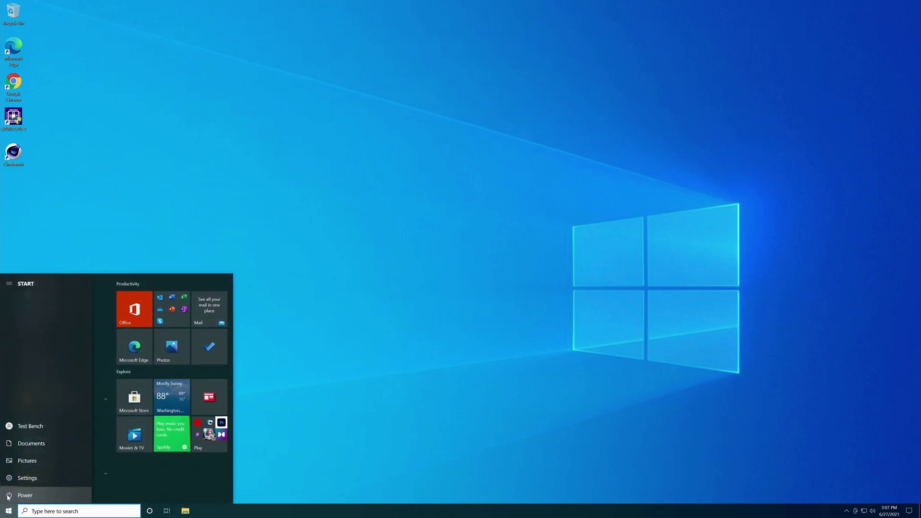
left_click(12, 494)
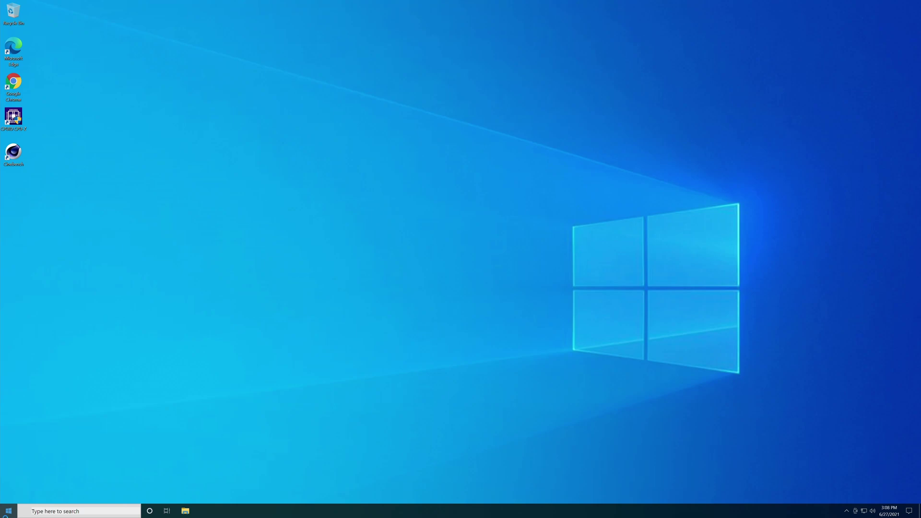
left_click(6, 511)
left_click(8, 495)
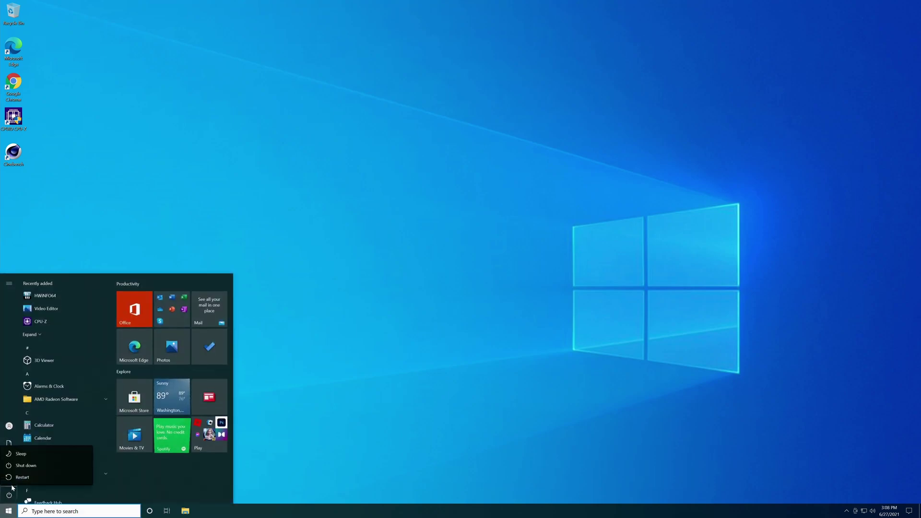
left_click(14, 480)
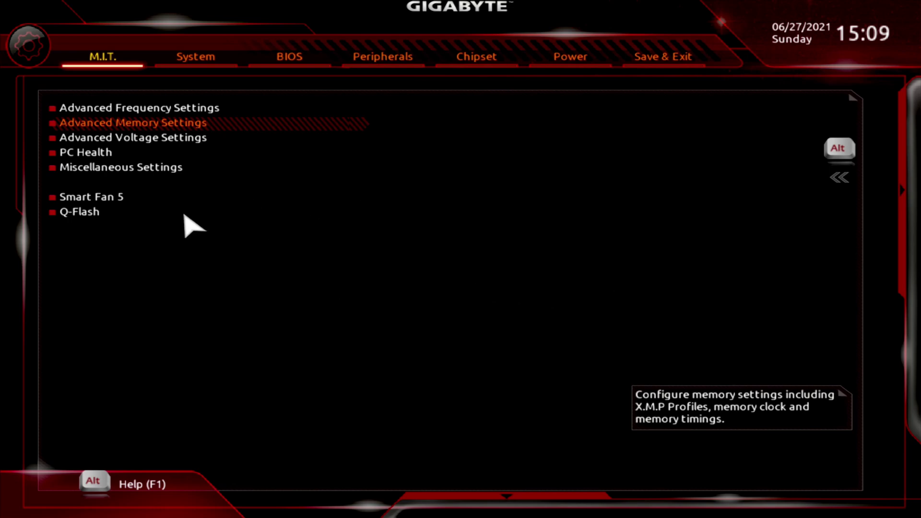
Set CPU Clock Ratio to 40.00 (4.00 GHz) in Advanced Frequency Settings and return to M.I.T.
left_click(120, 108)
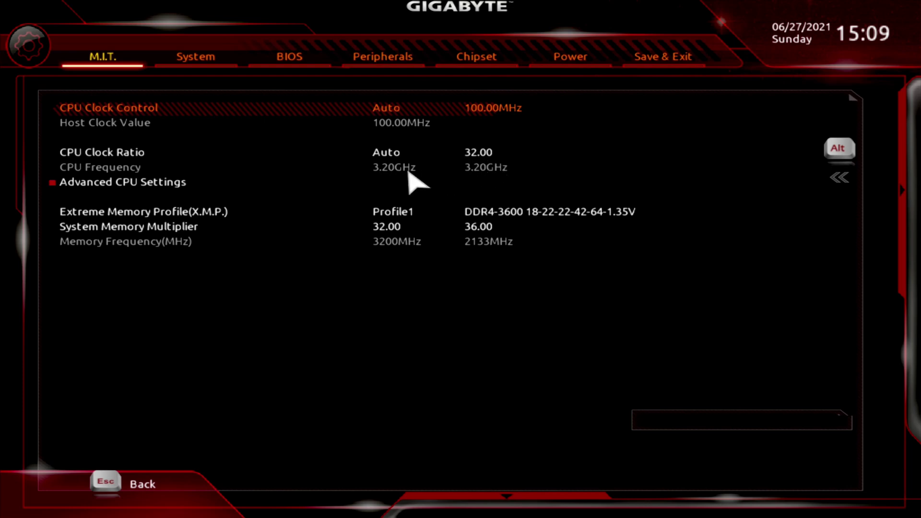
mouse_move(385, 156)
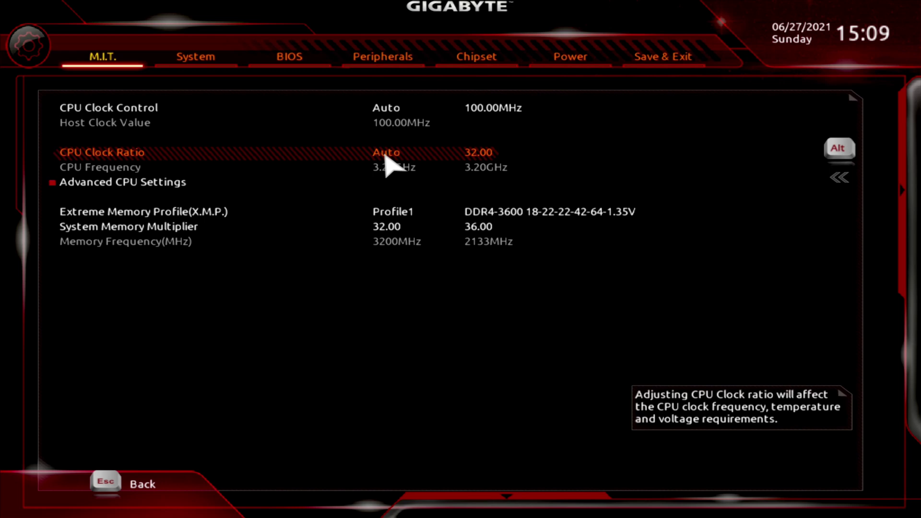
type("40")
key("Return")
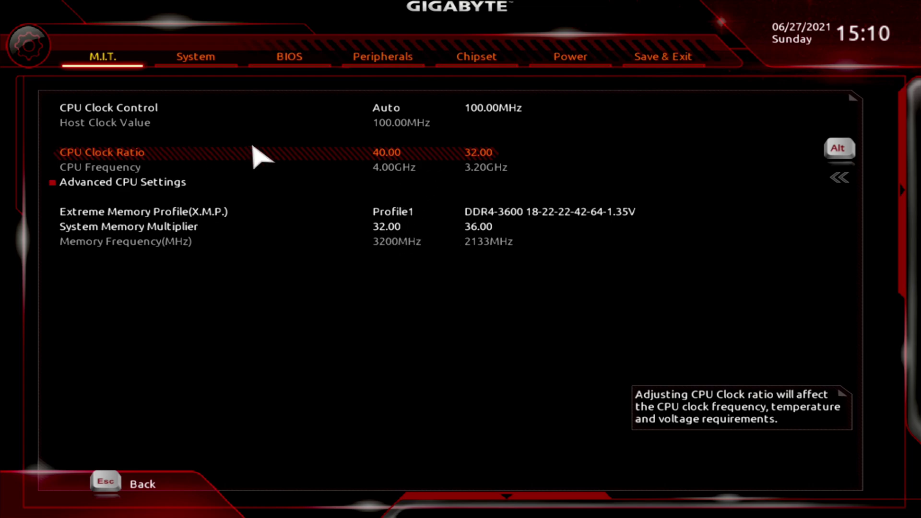
key("Escape")
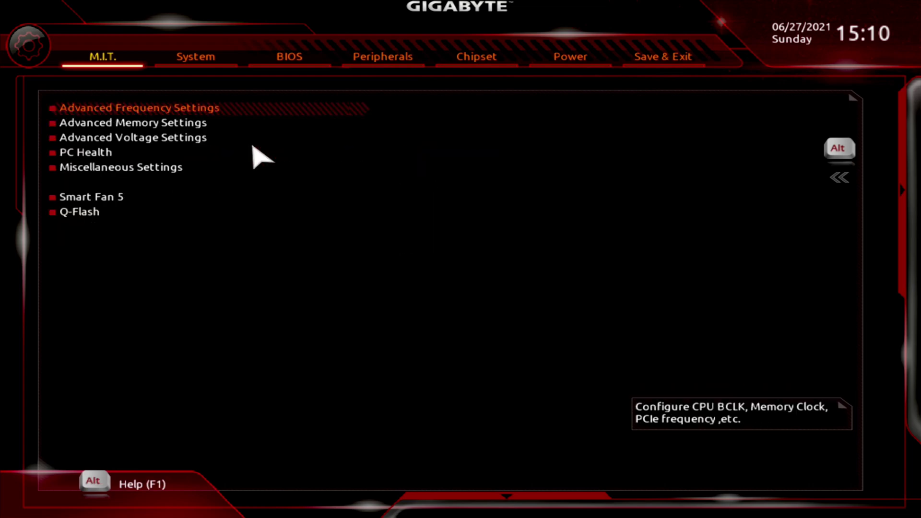
Set CPU Vcore to 1.35 V in Advanced Voltage Settings.
left_click(129, 140)
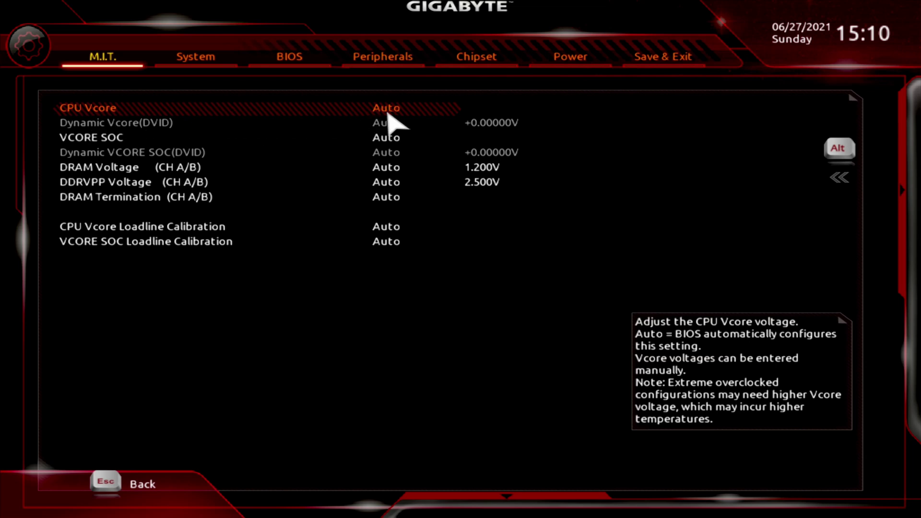
type("1.35")
key("Return")
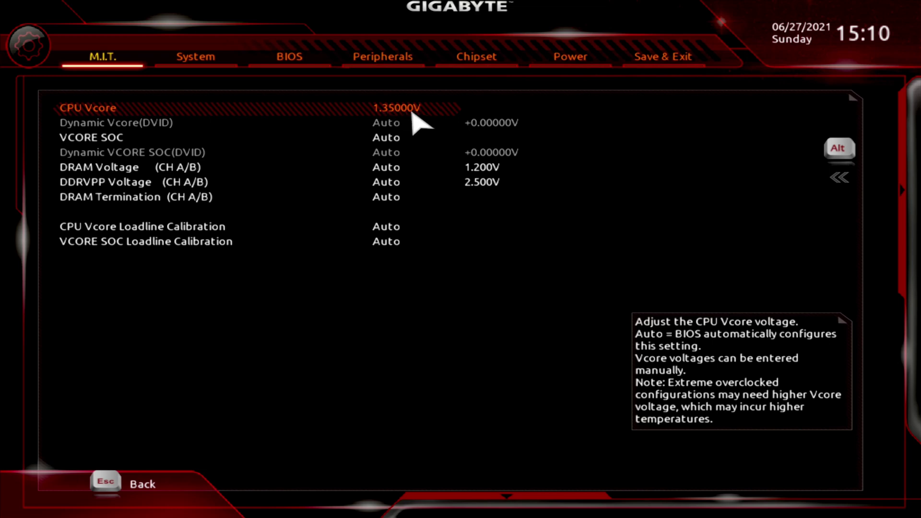
Set VCORE SOC to 1.35 V, then save the settings and exit the BIOS.
left_click(82, 137)
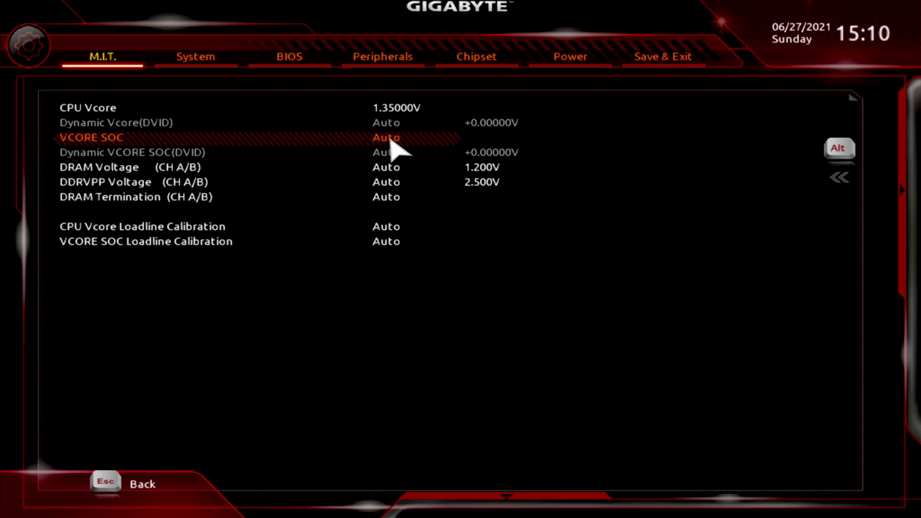
type("1.35")
key("Return")
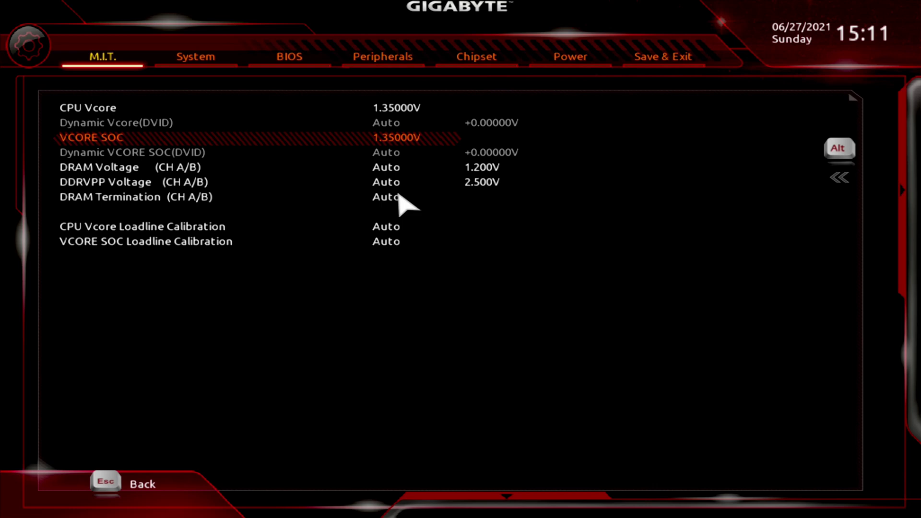
left_click(667, 67)
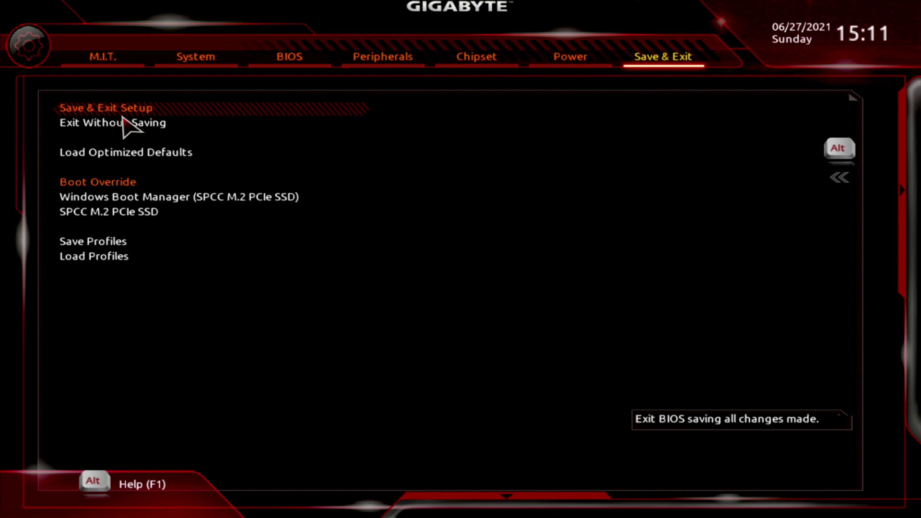
key("Return")
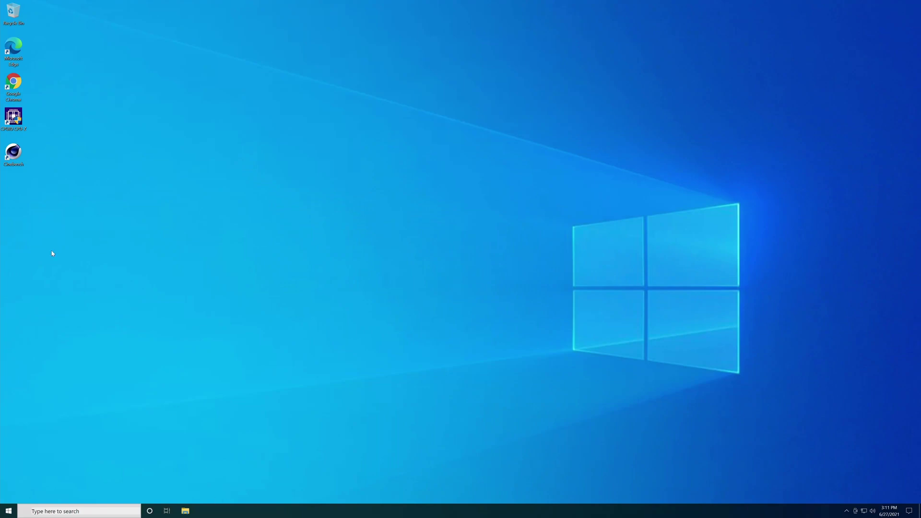
Check memory and CPU speed (3.99 GHz) in Task Manager's Performance view, then launch Cinebench R23.
right_click(246, 512)
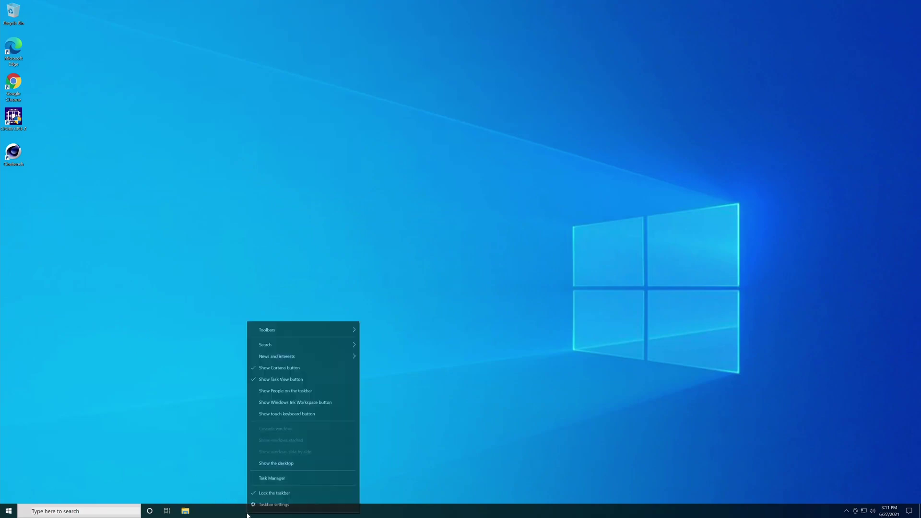
left_click(273, 478)
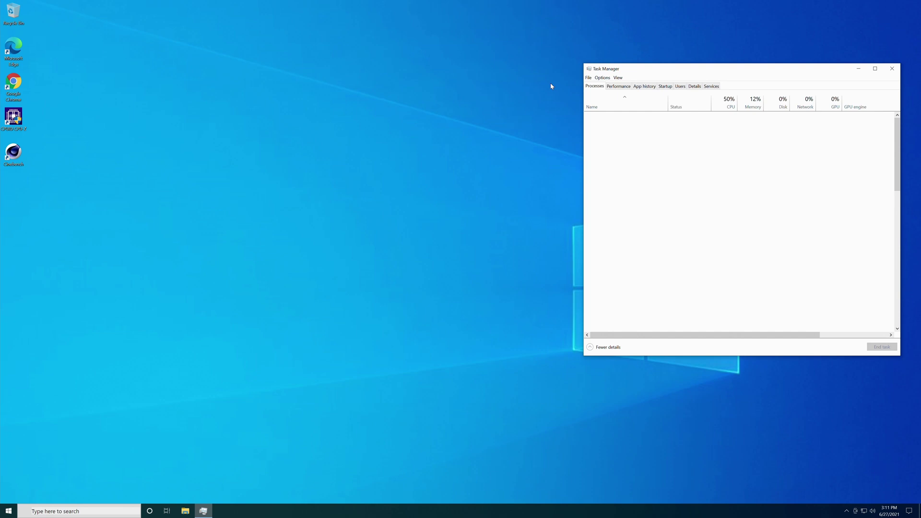
left_click(628, 87)
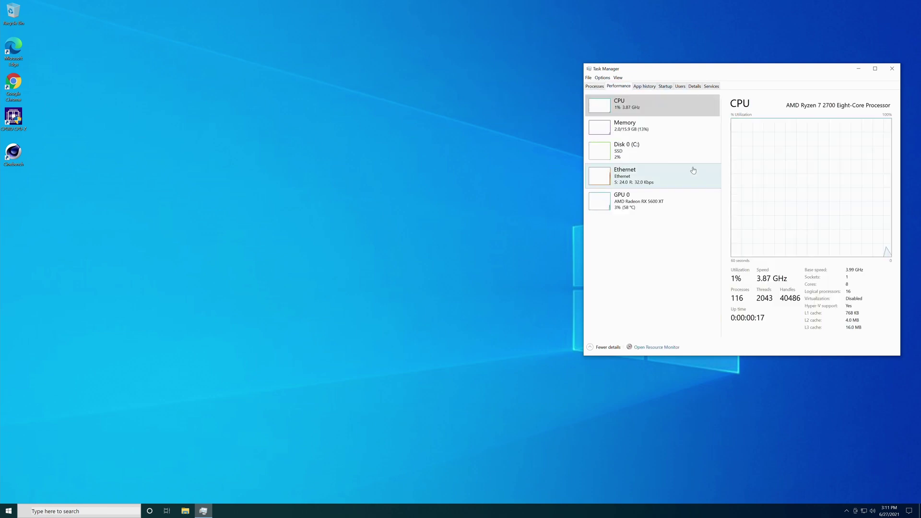
left_click(626, 125)
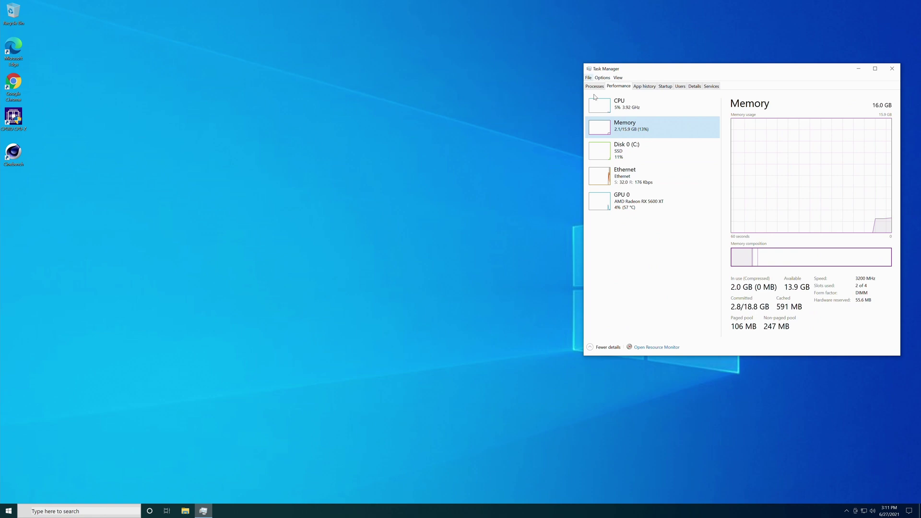
left_click(644, 102)
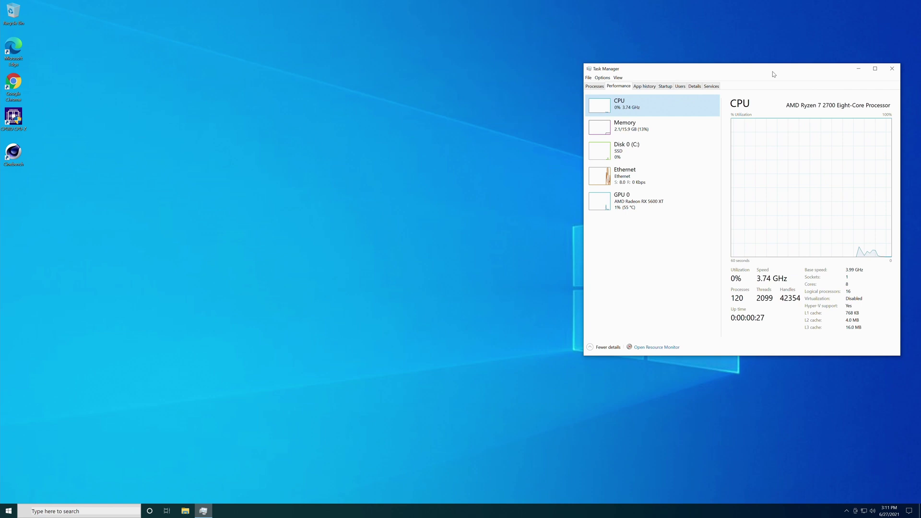
left_click_drag(774, 75, 789, 74)
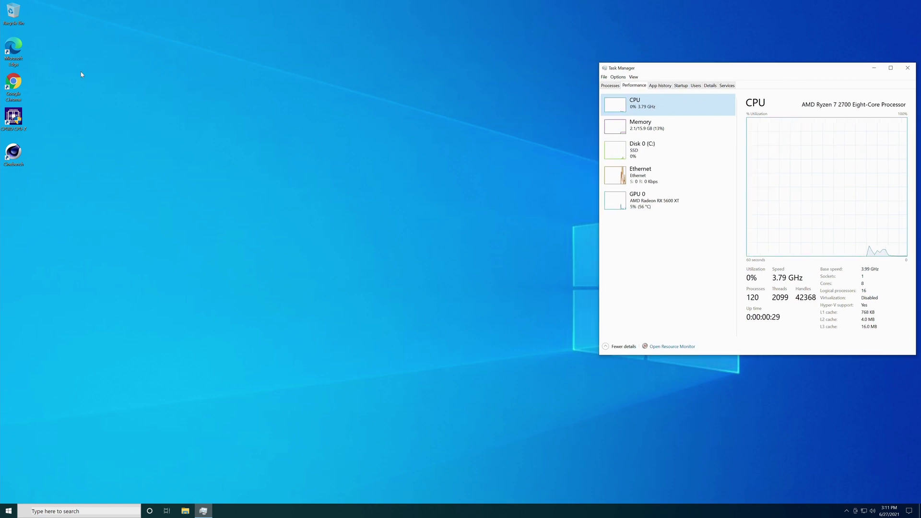
left_click(18, 167)
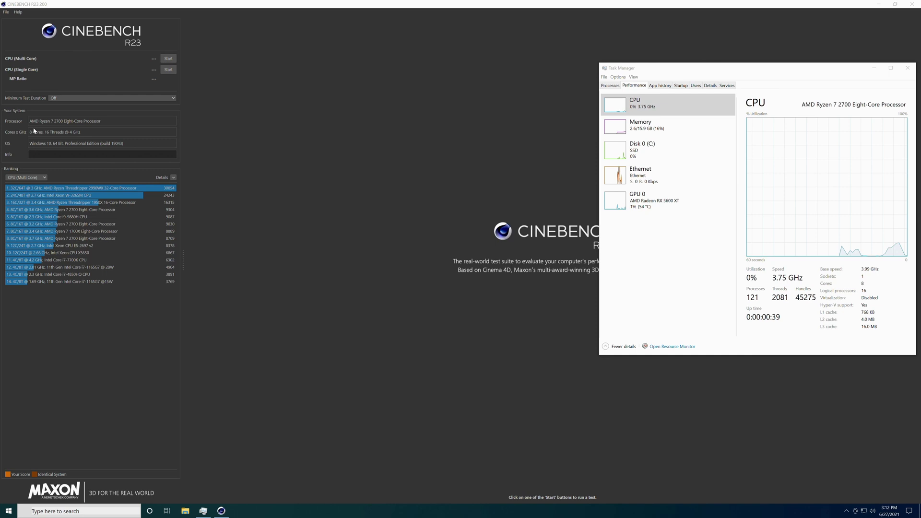
Start a 30-minute Cinebench R23 multi-core stability run with Task Manager showing CPU load.
left_click(54, 98)
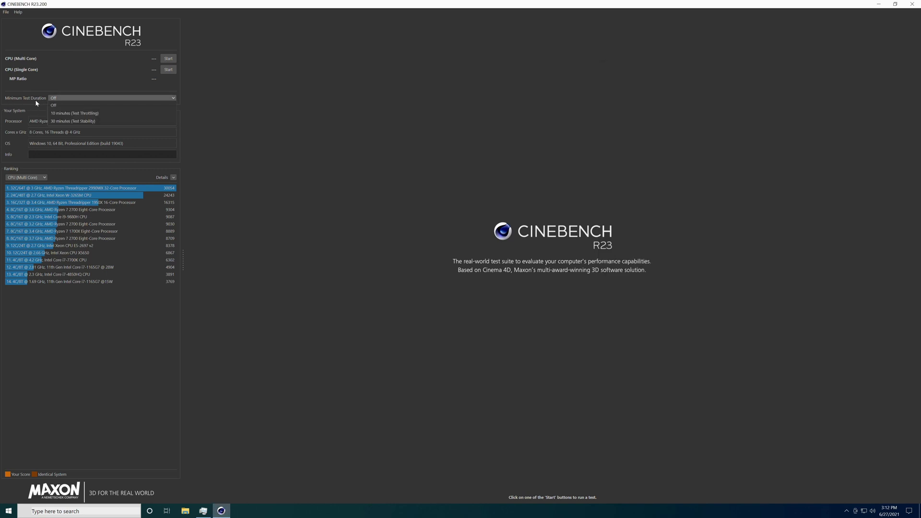
left_click(64, 121)
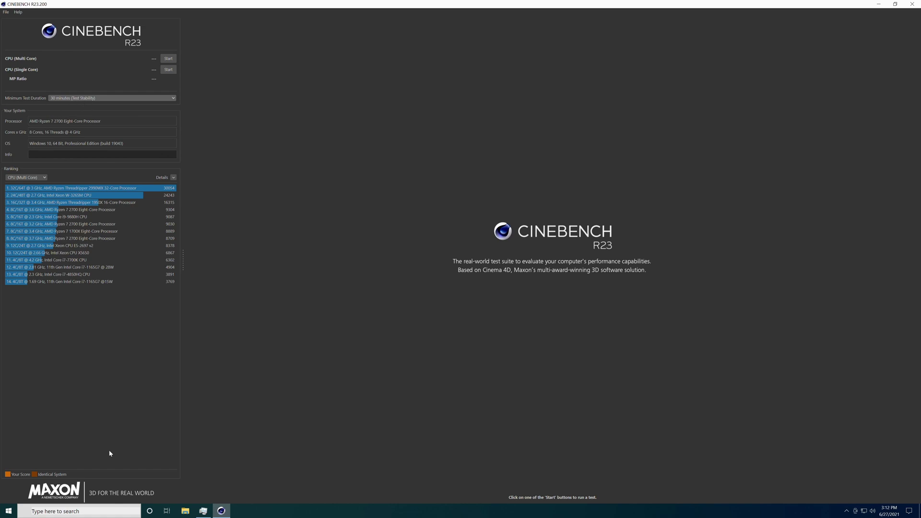
left_click(164, 62)
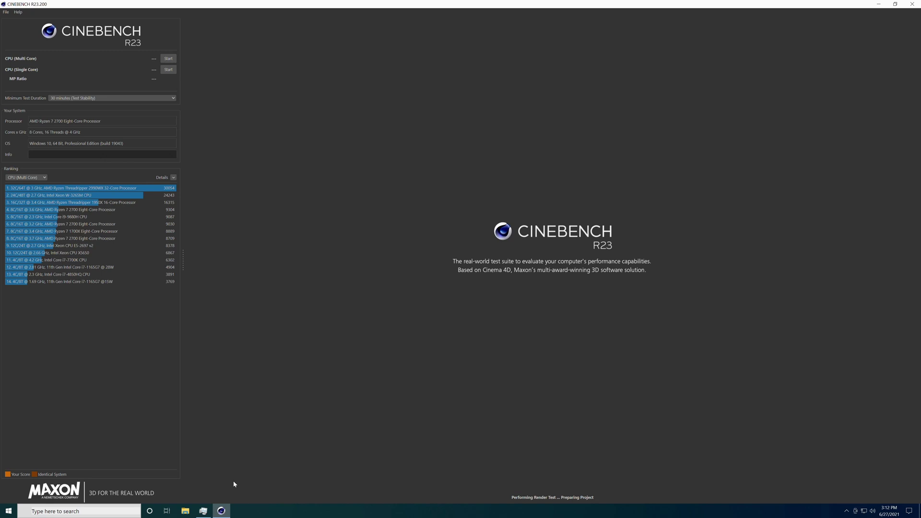
left_click(204, 511)
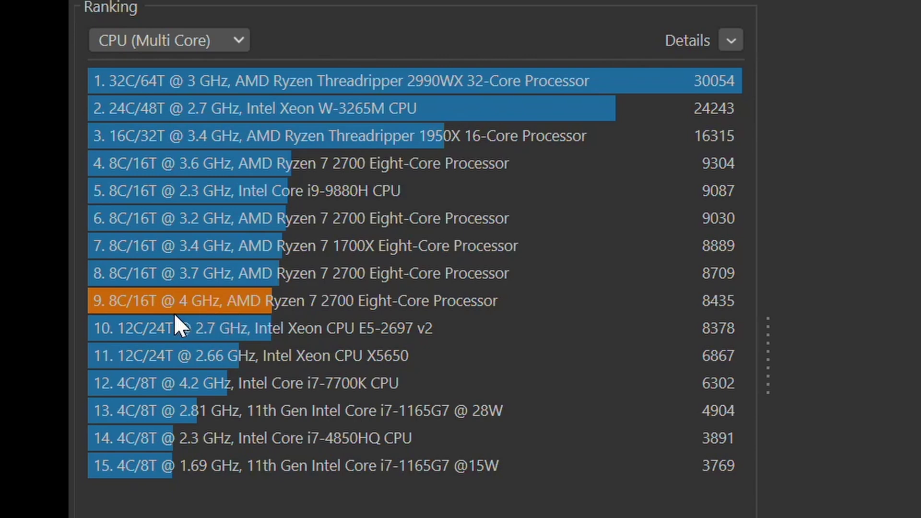
Inspect the finished 8435-point multi-core score, ranked 9th in the Cinebench ranking.
mouse_move(173, 313)
mouse_move(314, 313)
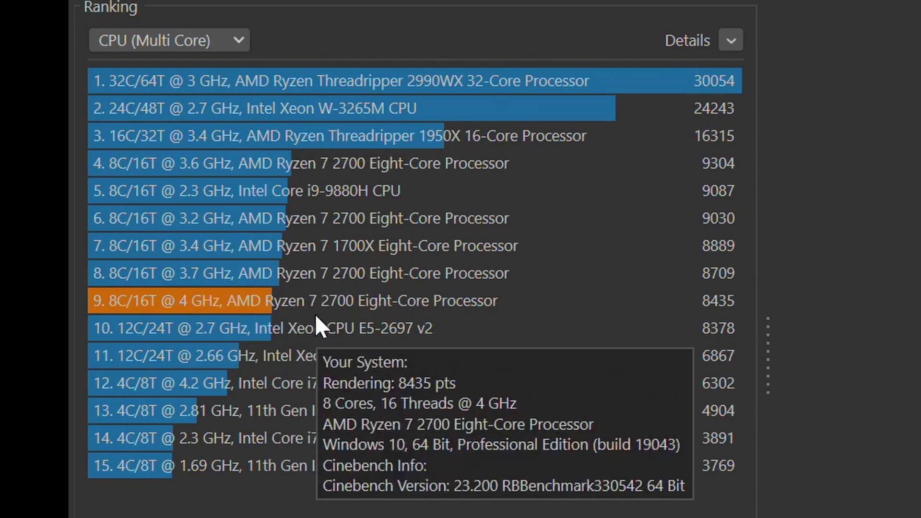